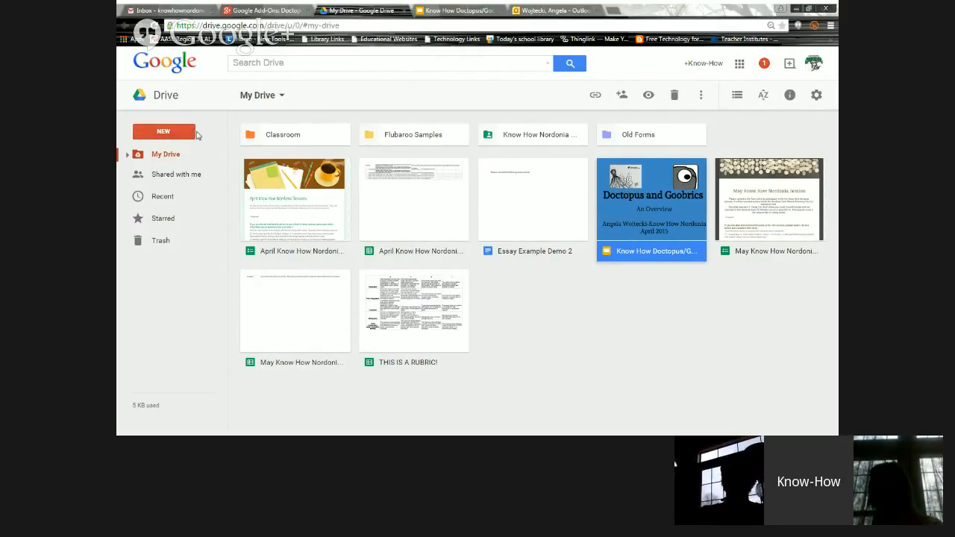
- Create a new blank Google Sheets spreadsheet from Drive
{"action": "left_click", "coordinate": [187, 132]}
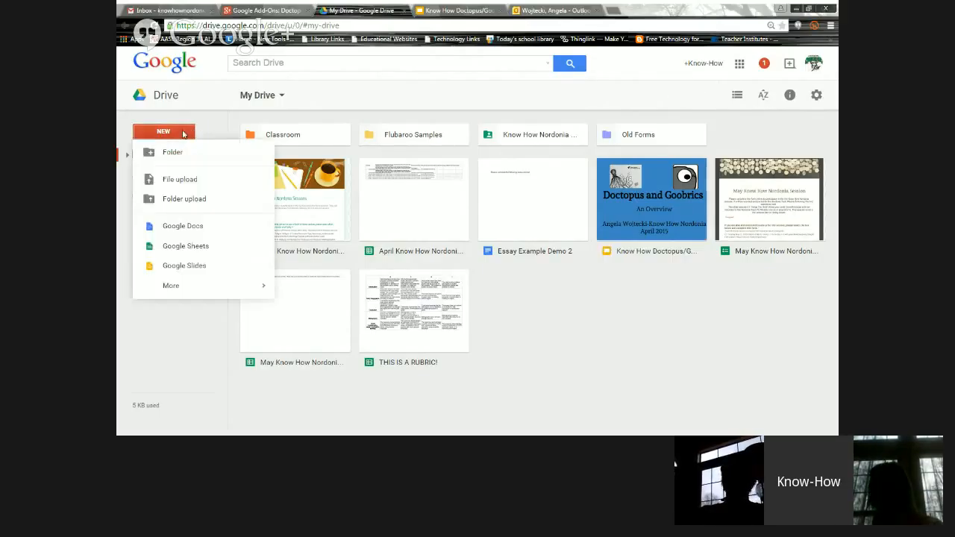
{"action": "left_click", "coordinate": [214, 249]}
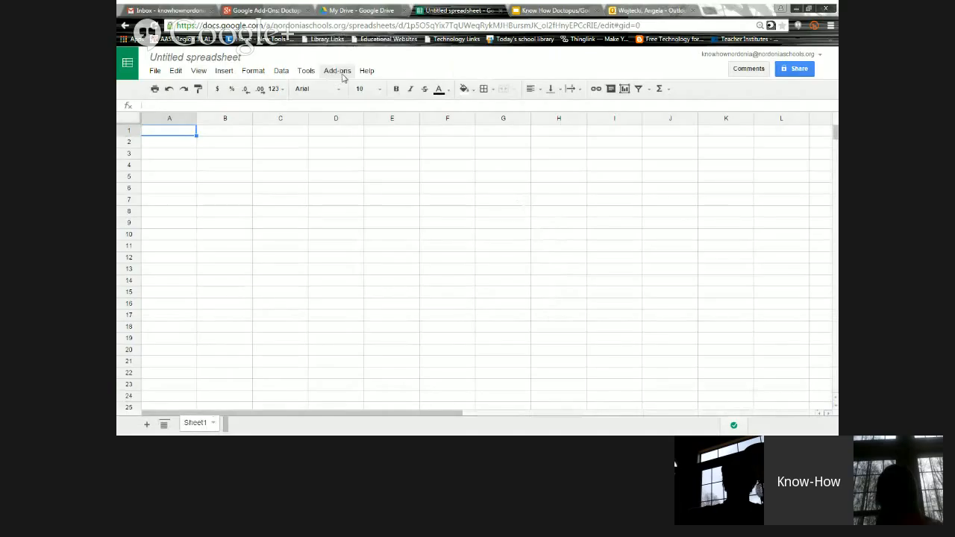
- Browse the add-on store for Google Sheets to see where the Flubaroo and Doctopus add-ons are offered
{"action": "left_click", "coordinate": [339, 72]}
{"action": "mouse_move", "coordinate": [347, 91]}
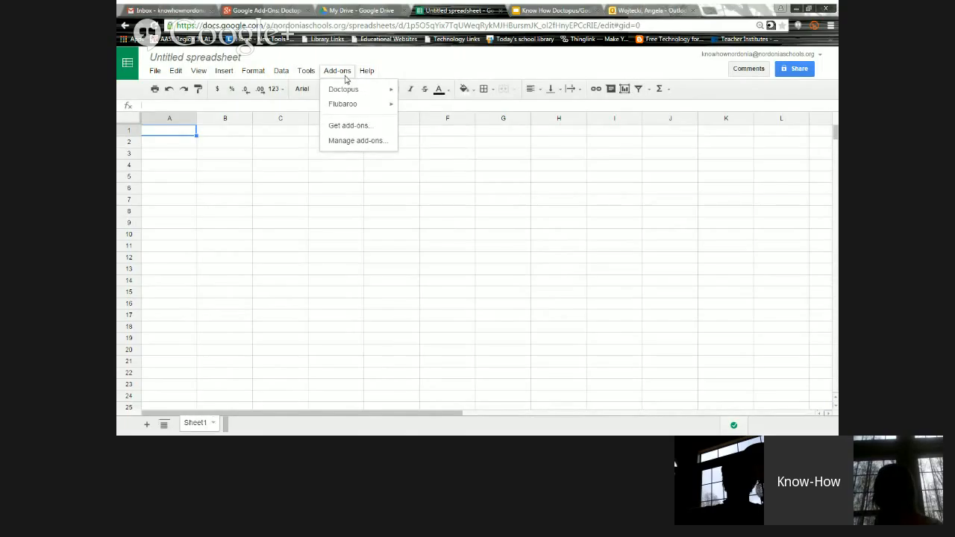
{"action": "left_click", "coordinate": [364, 128]}
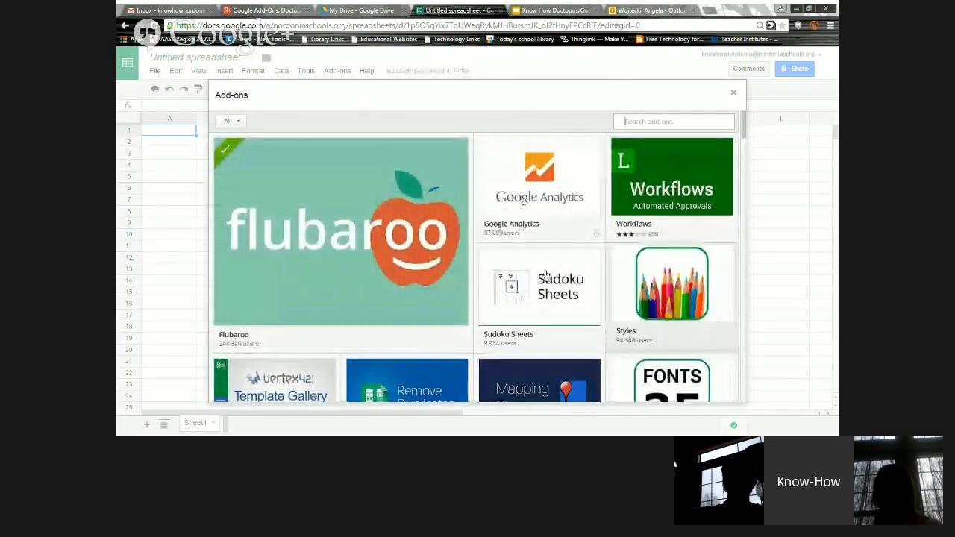
{"action": "scroll", "coordinate": [469, 346], "scroll_direction": "down", "scroll_amount": 2}
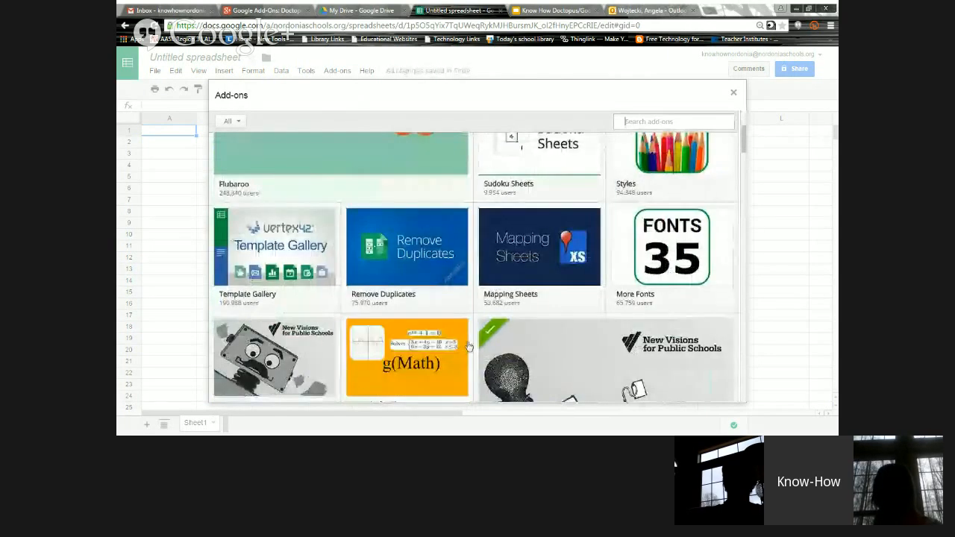
{"action": "scroll", "coordinate": [469, 346], "scroll_direction": "down", "scroll_amount": 1}
{"action": "scroll", "coordinate": [624, 338], "scroll_direction": "down", "scroll_amount": 1}
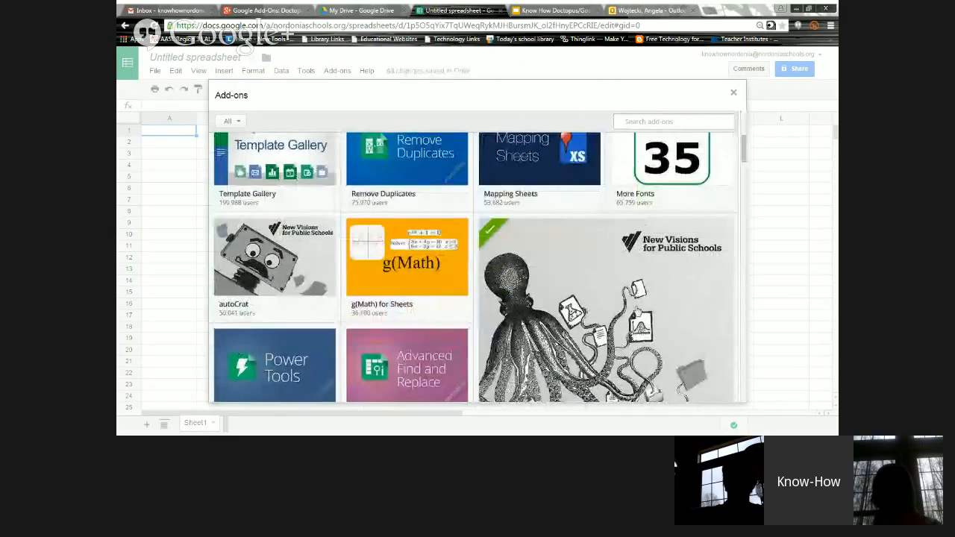
{"action": "scroll", "coordinate": [633, 321], "scroll_direction": "up", "scroll_amount": 5}
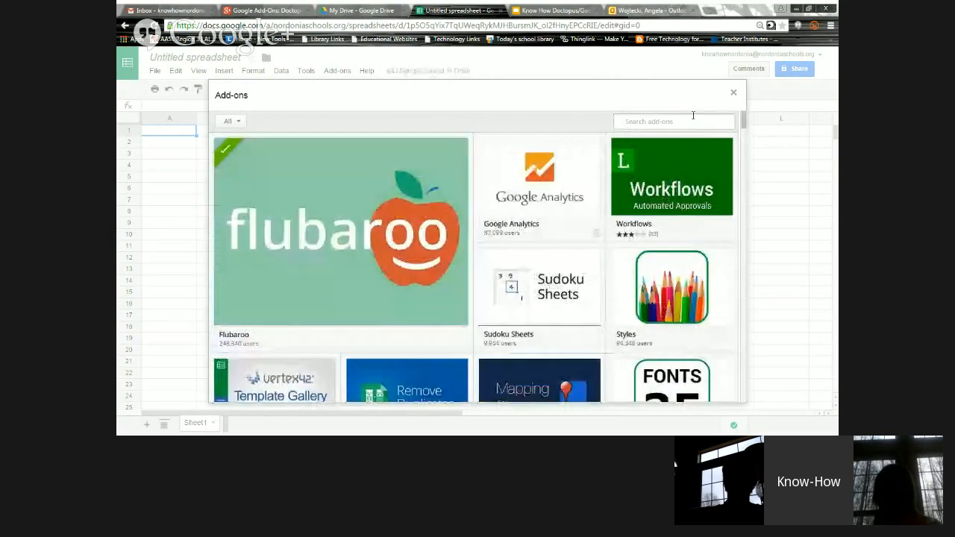
{"action": "left_click", "coordinate": [733, 92]}
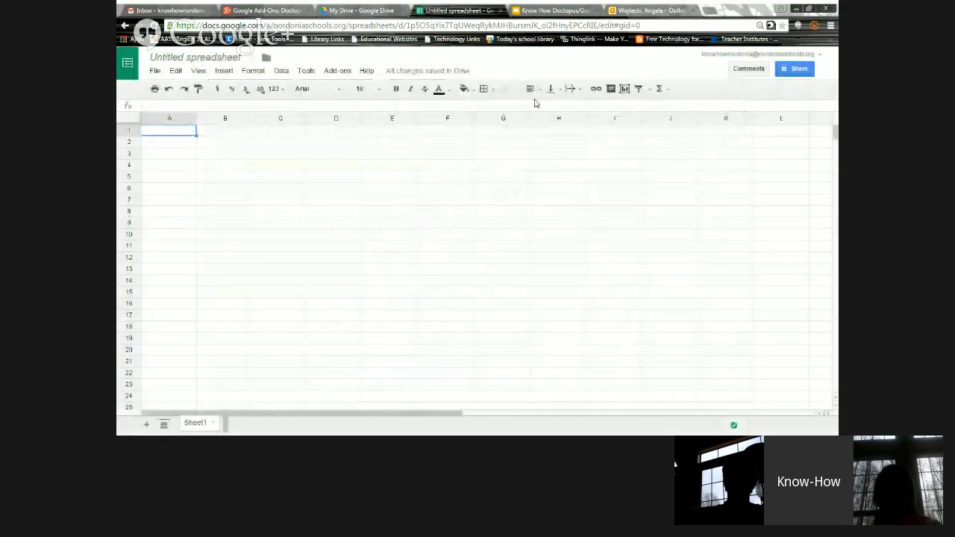
- Launch the Doctopus add-on, choose to ingest a Google Classroom assignment, and select the class Goobrics/Doctopus Demo Class
{"action": "left_click", "coordinate": [335, 72]}
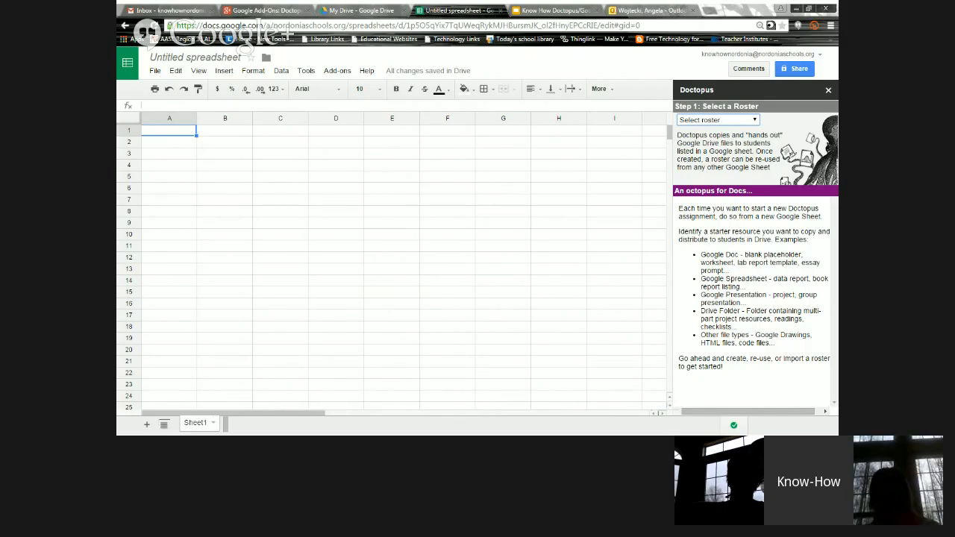
{"action": "left_click", "coordinate": [731, 142]}
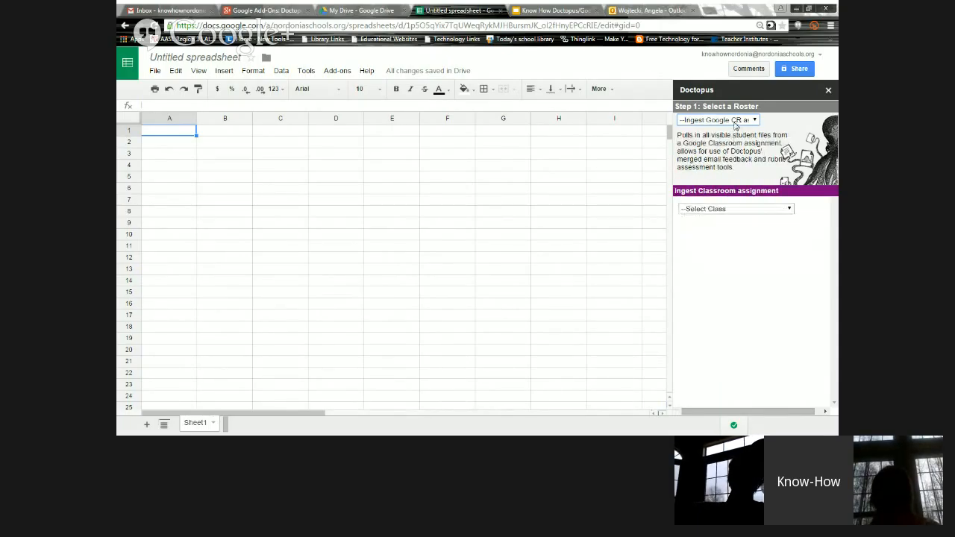
{"action": "left_click", "coordinate": [744, 211]}
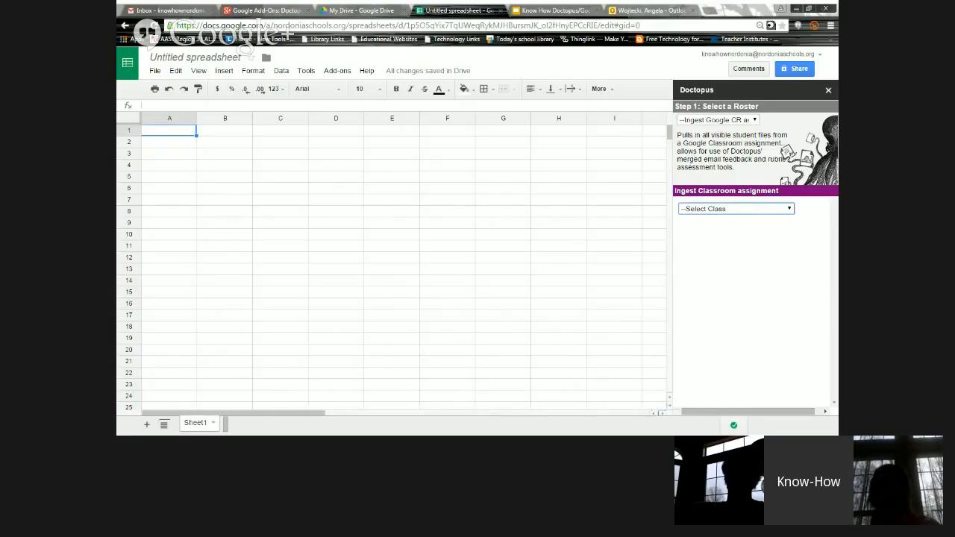
{"action": "left_click", "coordinate": [752, 234]}
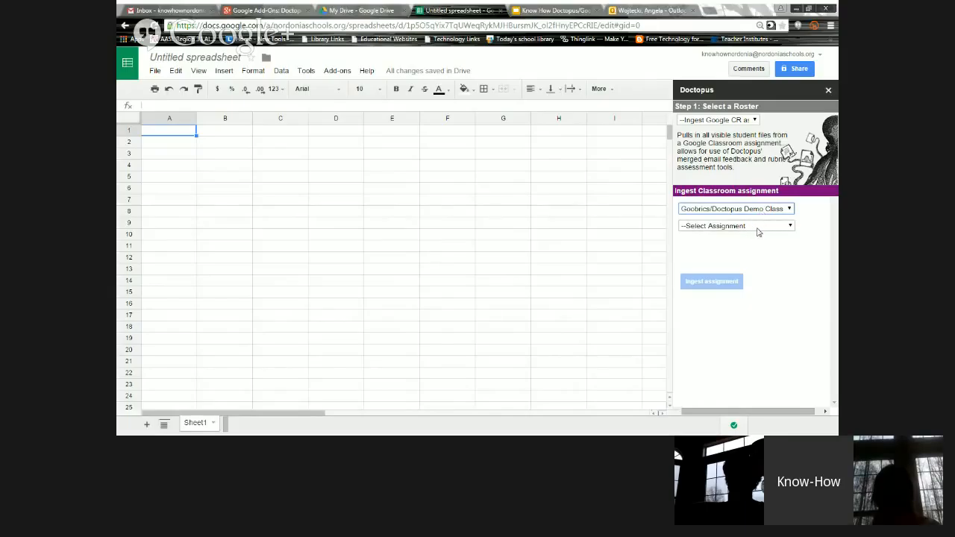
- Ingest the Classroom assignment Sample Essay Example 1, limited to files that are turned in
{"action": "left_click", "coordinate": [752, 229]}
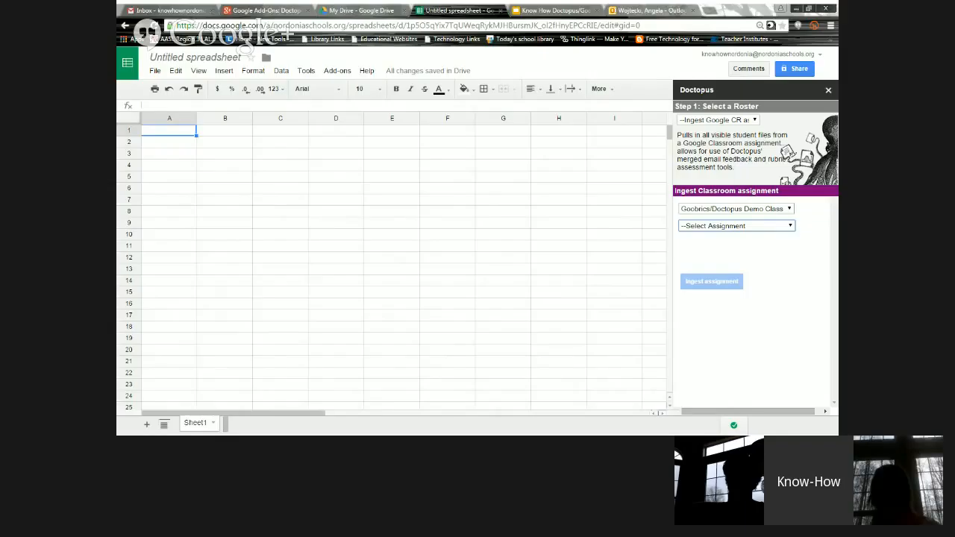
{"action": "left_click", "coordinate": [785, 255]}
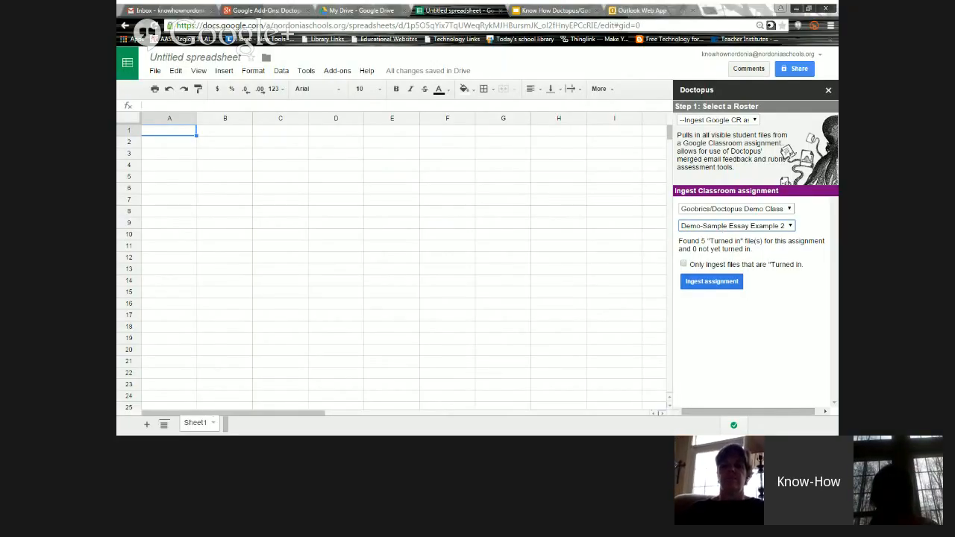
{"action": "left_click", "coordinate": [735, 254]}
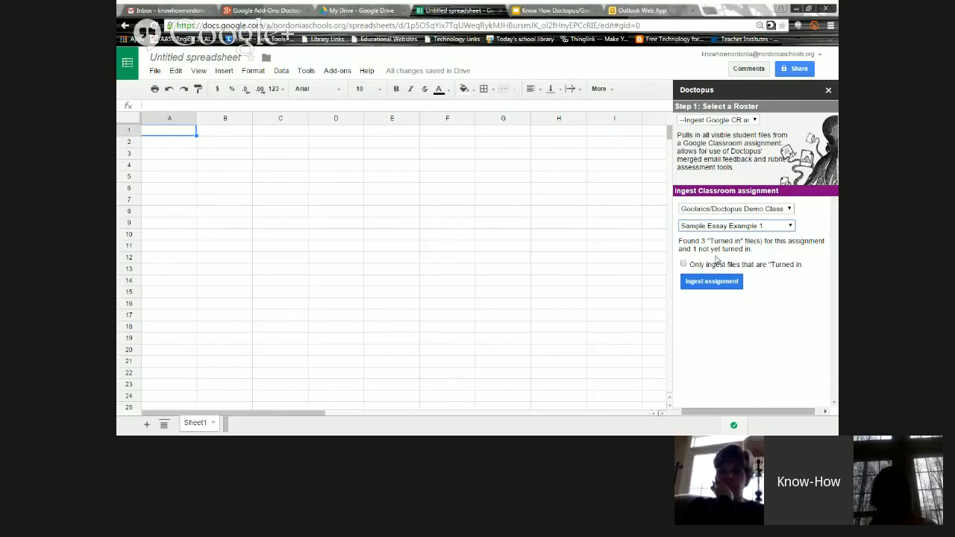
{"action": "left_click", "coordinate": [684, 265]}
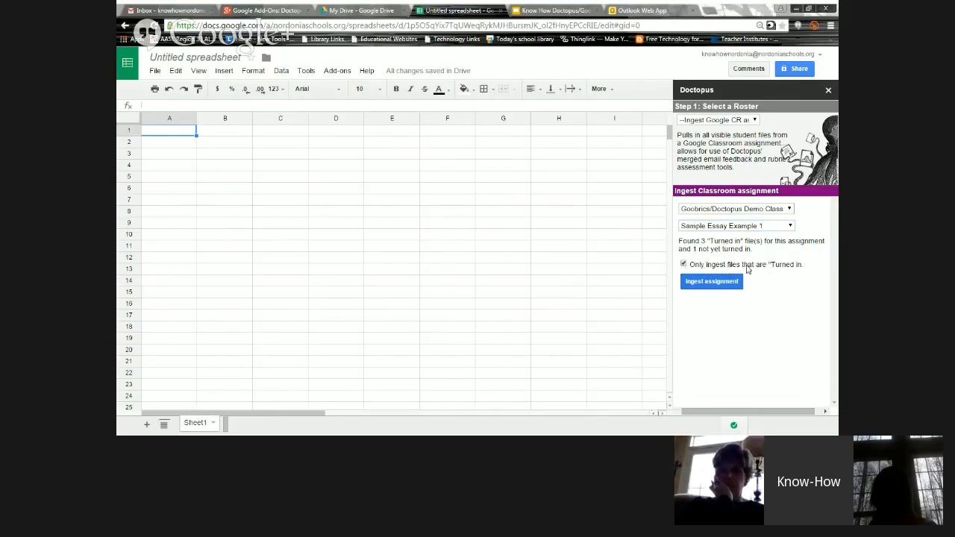
{"action": "left_click", "coordinate": [712, 282]}
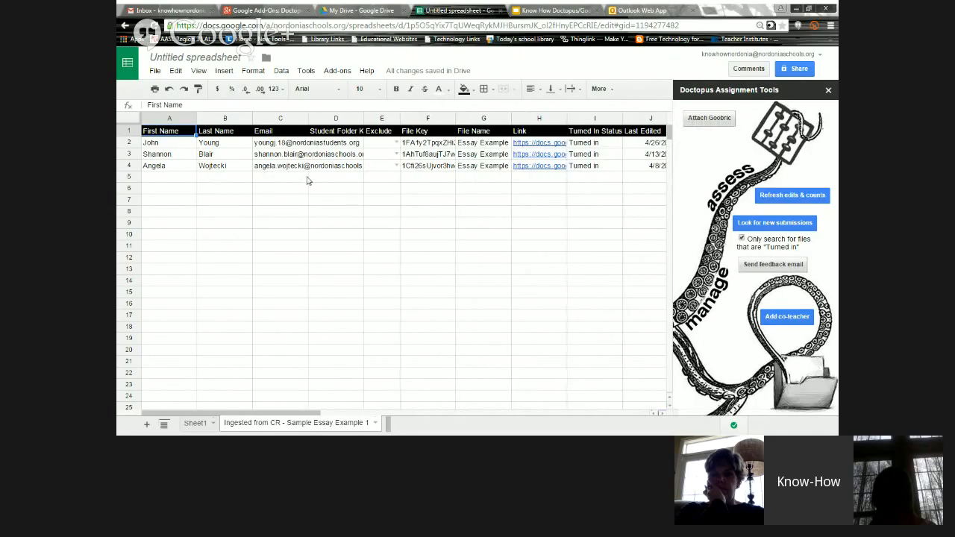
- Attach the My Drive spreadsheet THIS IS A RUBRIC! to the ingested assignment as its Goobric rubric
{"action": "mouse_move", "coordinate": [280, 132]}
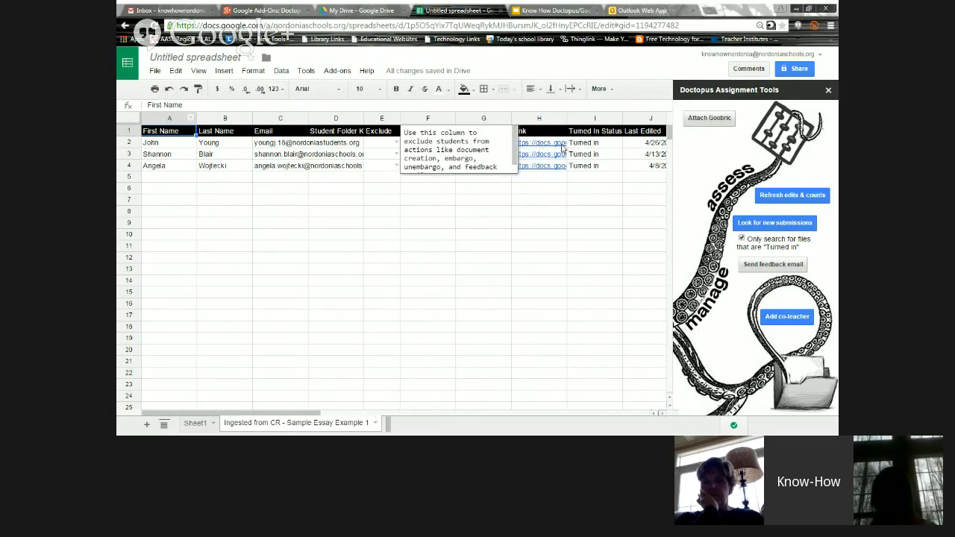
{"action": "left_click", "coordinate": [696, 119]}
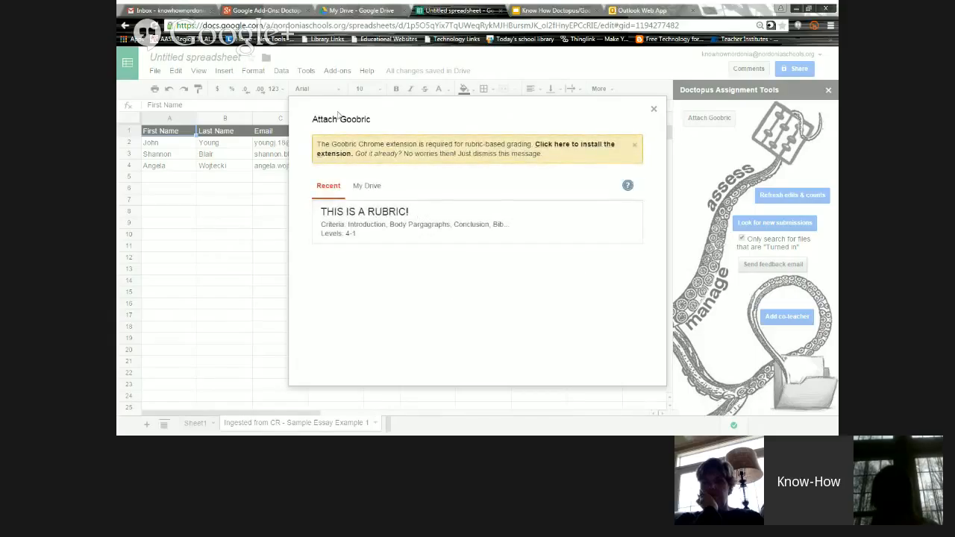
{"action": "left_click", "coordinate": [371, 191]}
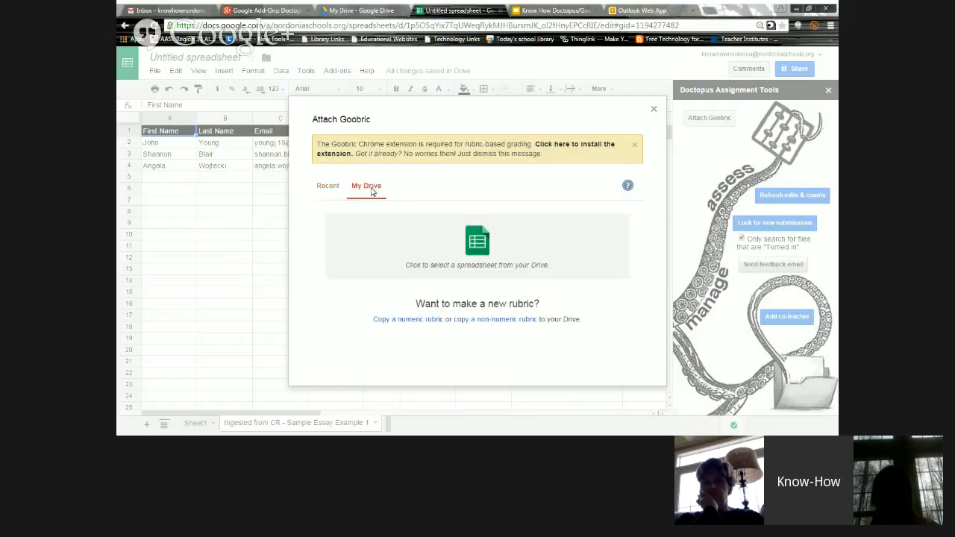
{"action": "left_click", "coordinate": [485, 250]}
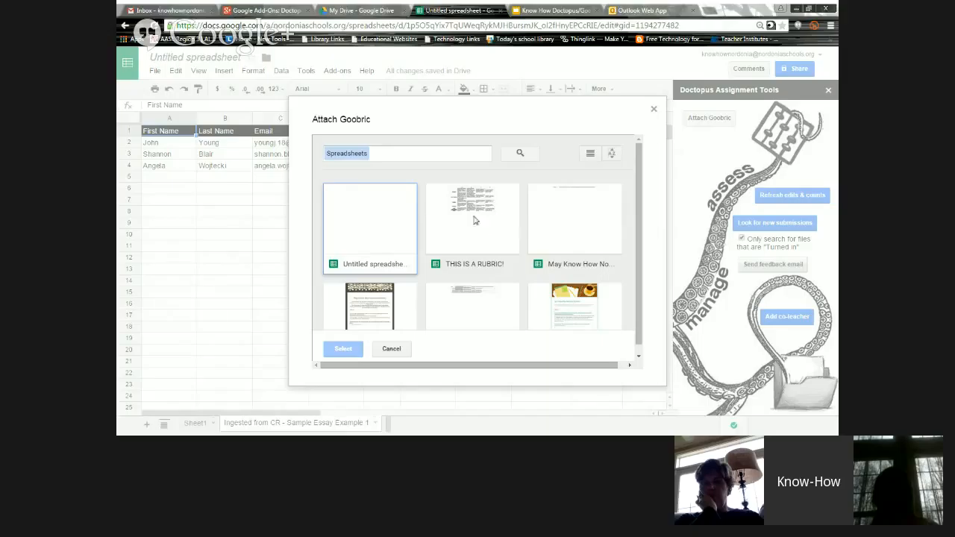
{"action": "left_click", "coordinate": [471, 239]}
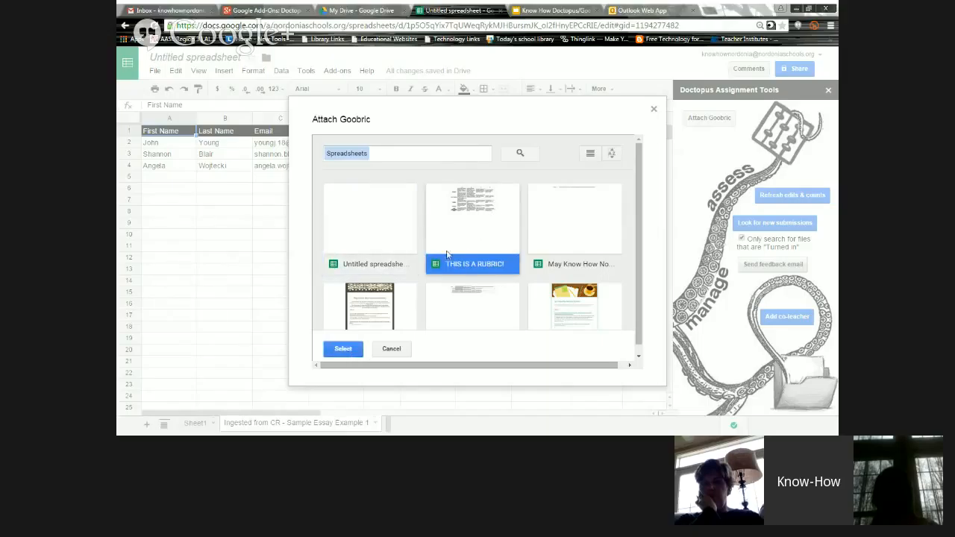
{"action": "double_click", "coordinate": [463, 232]}
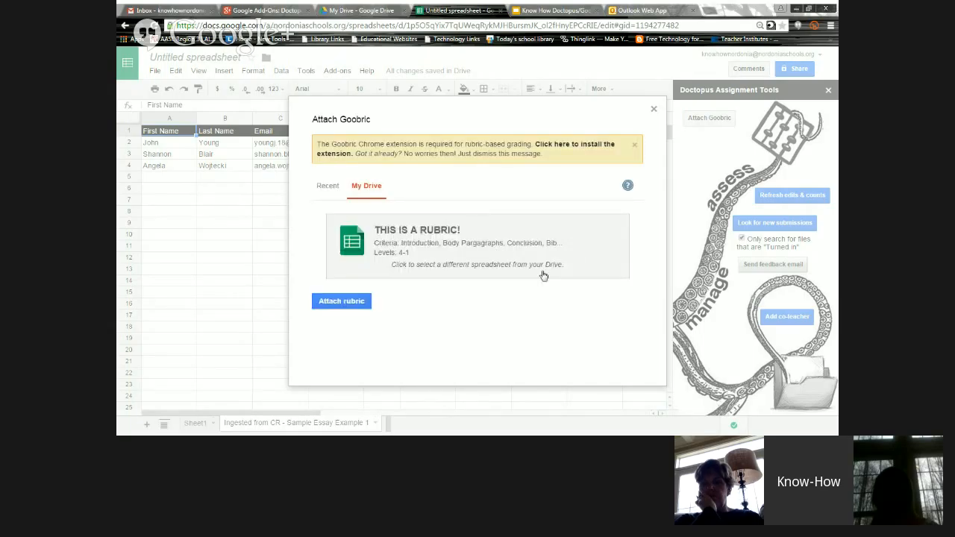
{"action": "left_click", "coordinate": [341, 301]}
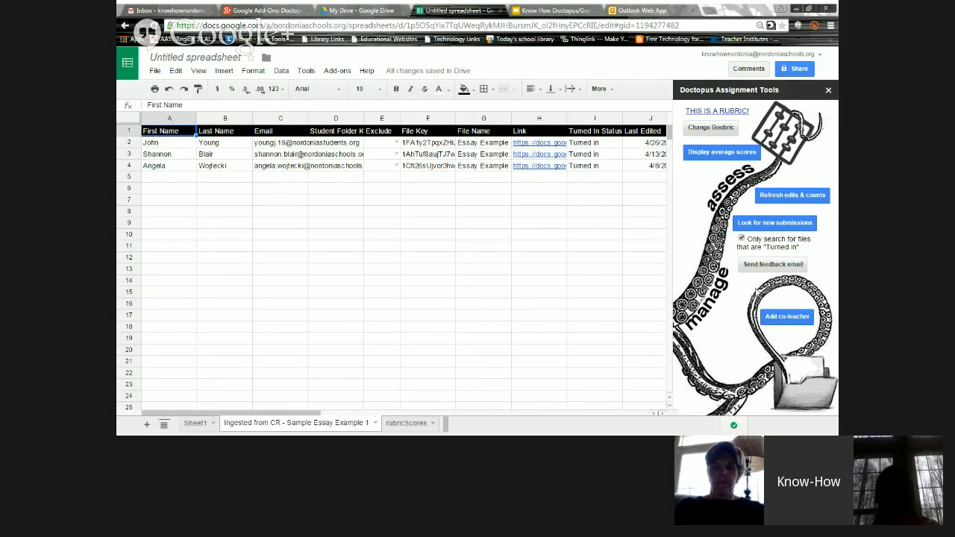
- View the student essay linked in row 2 and return to the assignment spreadsheet
{"action": "left_click", "coordinate": [541, 144]}
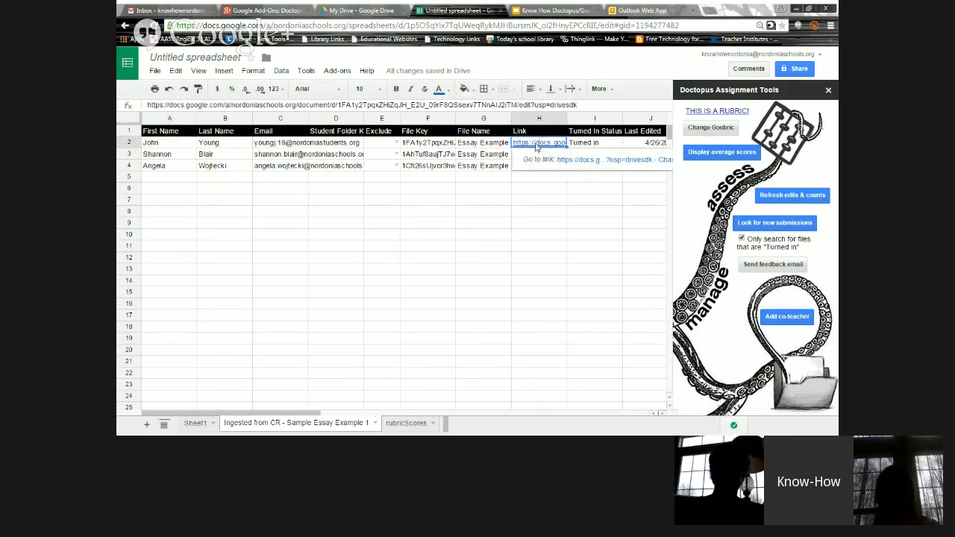
{"action": "left_click", "coordinate": [577, 159]}
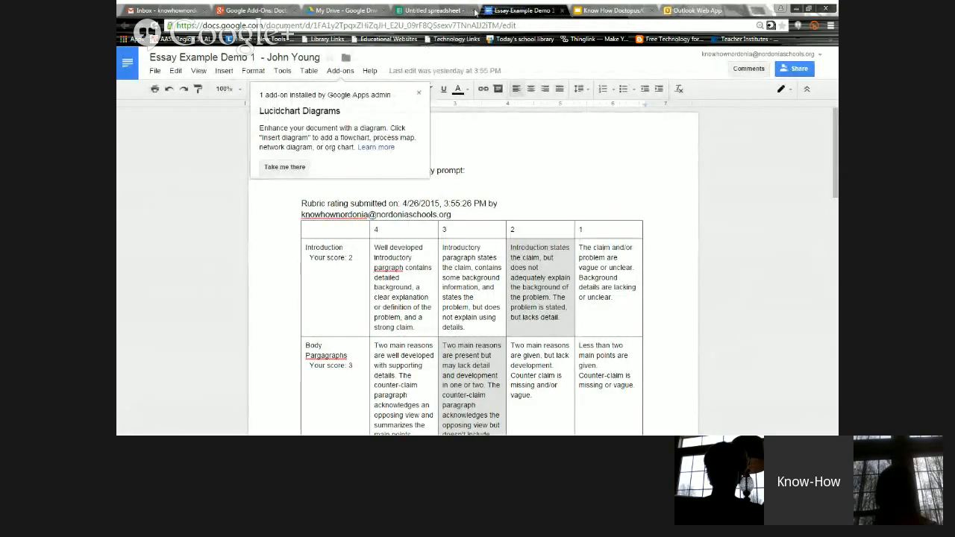
{"action": "left_click", "coordinate": [431, 10]}
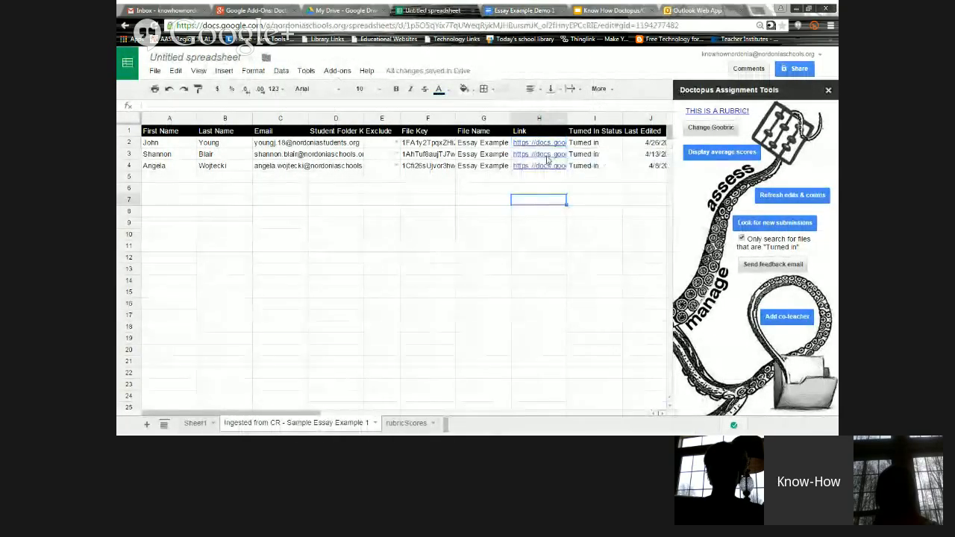
- Try to open the student essay linked in row 3 for rubric grading with the Goobric extension
{"action": "left_click", "coordinate": [549, 155]}
{"action": "left_click", "coordinate": [540, 199]}
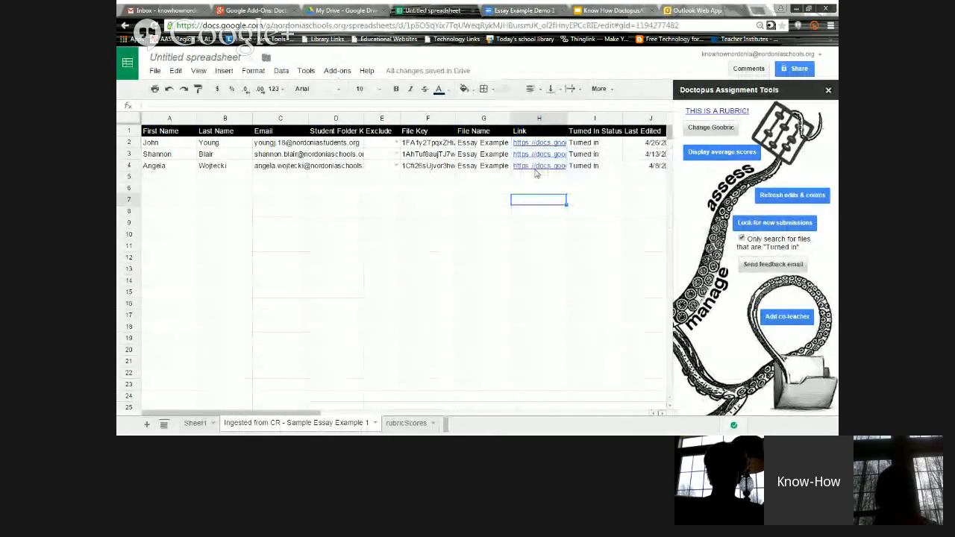
{"action": "left_click", "coordinate": [539, 155]}
{"action": "left_click", "coordinate": [569, 172]}
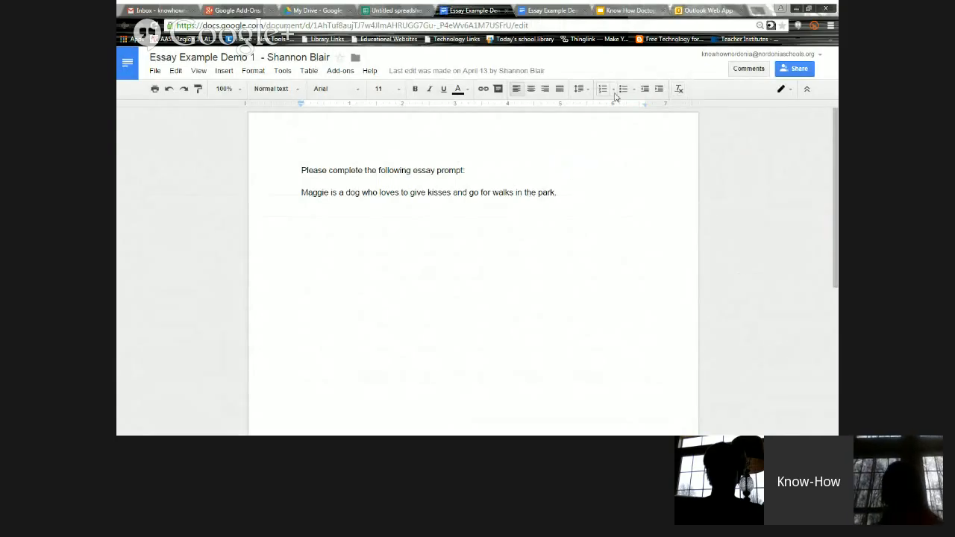
{"action": "left_click", "coordinate": [771, 27]}
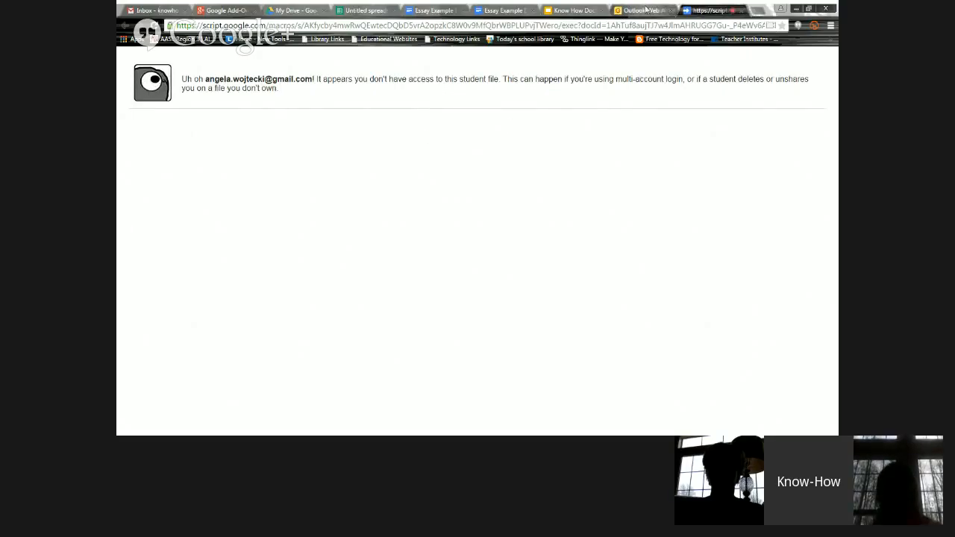
- Return to the assignment spreadsheet, open the essay linked in row 4, and launch the Goobric extension on it
{"action": "left_click", "coordinate": [646, 9]}
{"action": "left_click", "coordinate": [573, 10]}
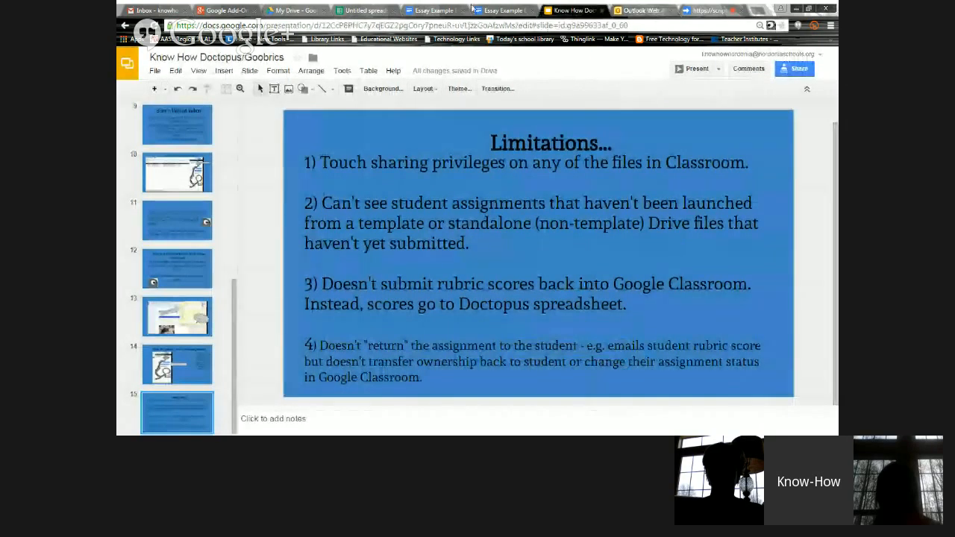
{"action": "left_click", "coordinate": [448, 10]}
{"action": "left_click", "coordinate": [362, 9]}
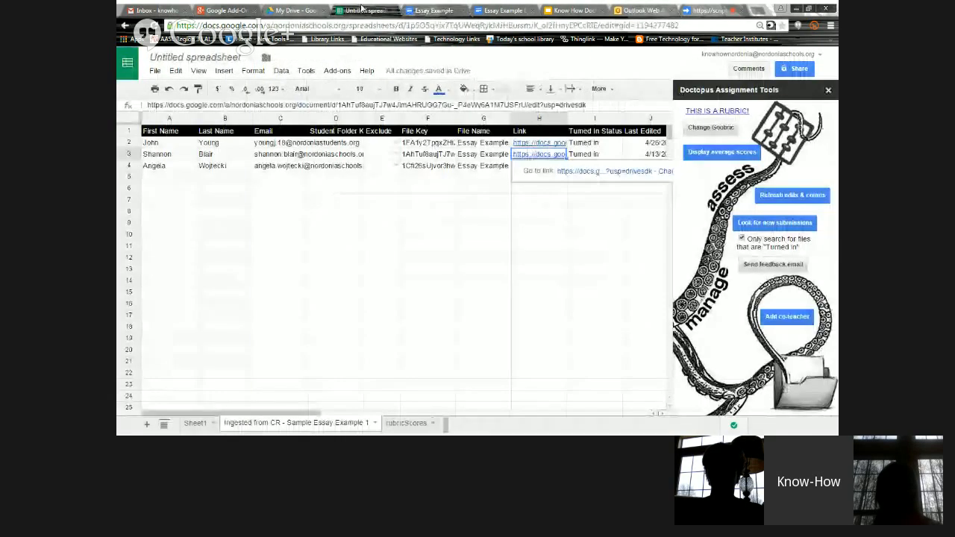
{"action": "left_click", "coordinate": [539, 291]}
{"action": "left_click", "coordinate": [539, 166]}
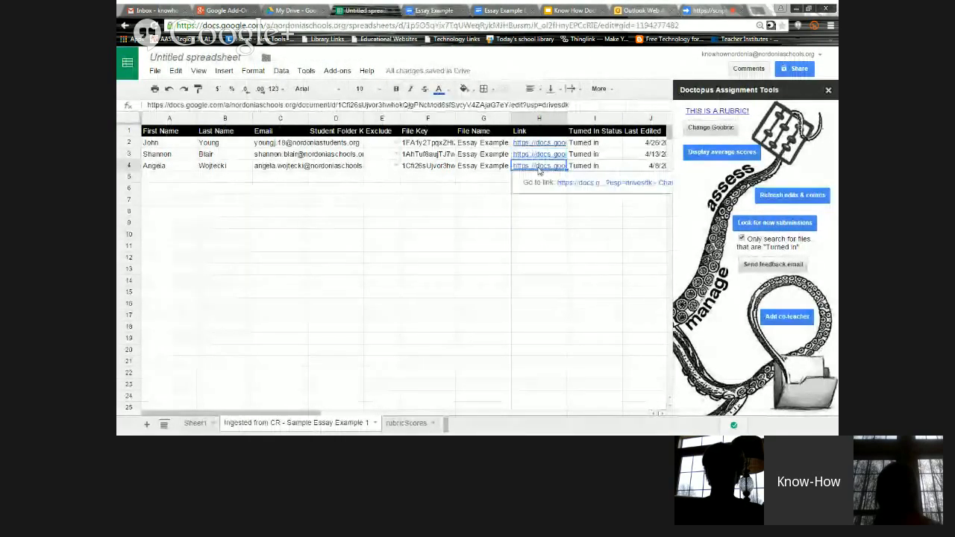
{"action": "left_click", "coordinate": [578, 184]}
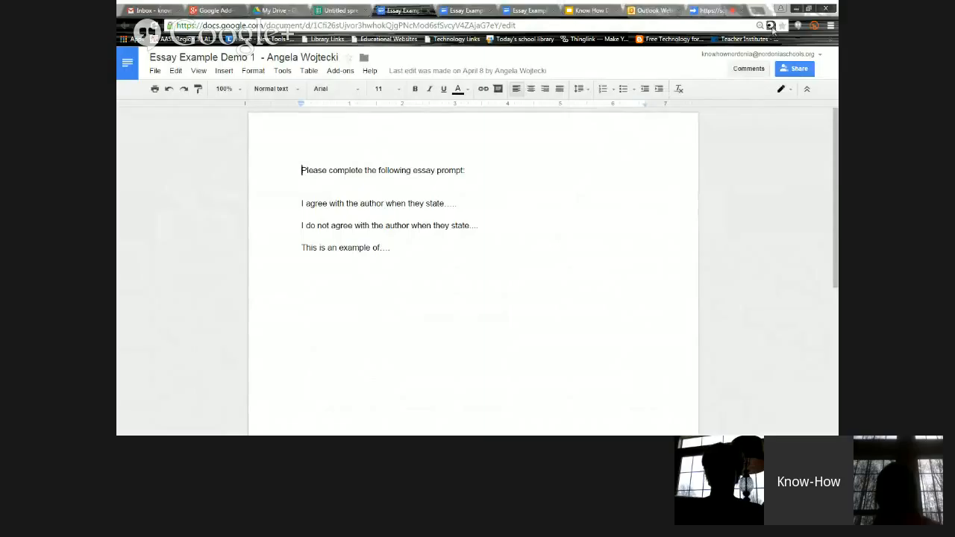
{"action": "left_click", "coordinate": [771, 27]}
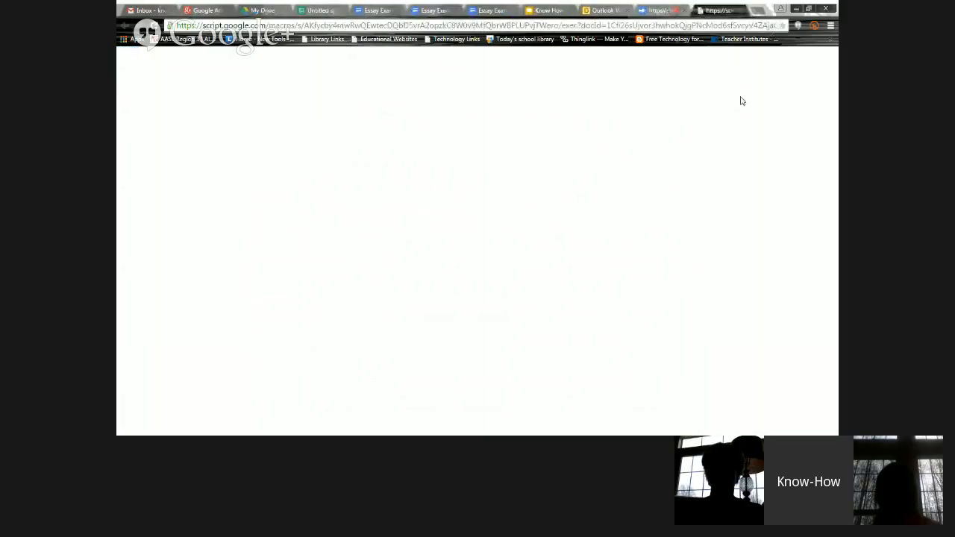